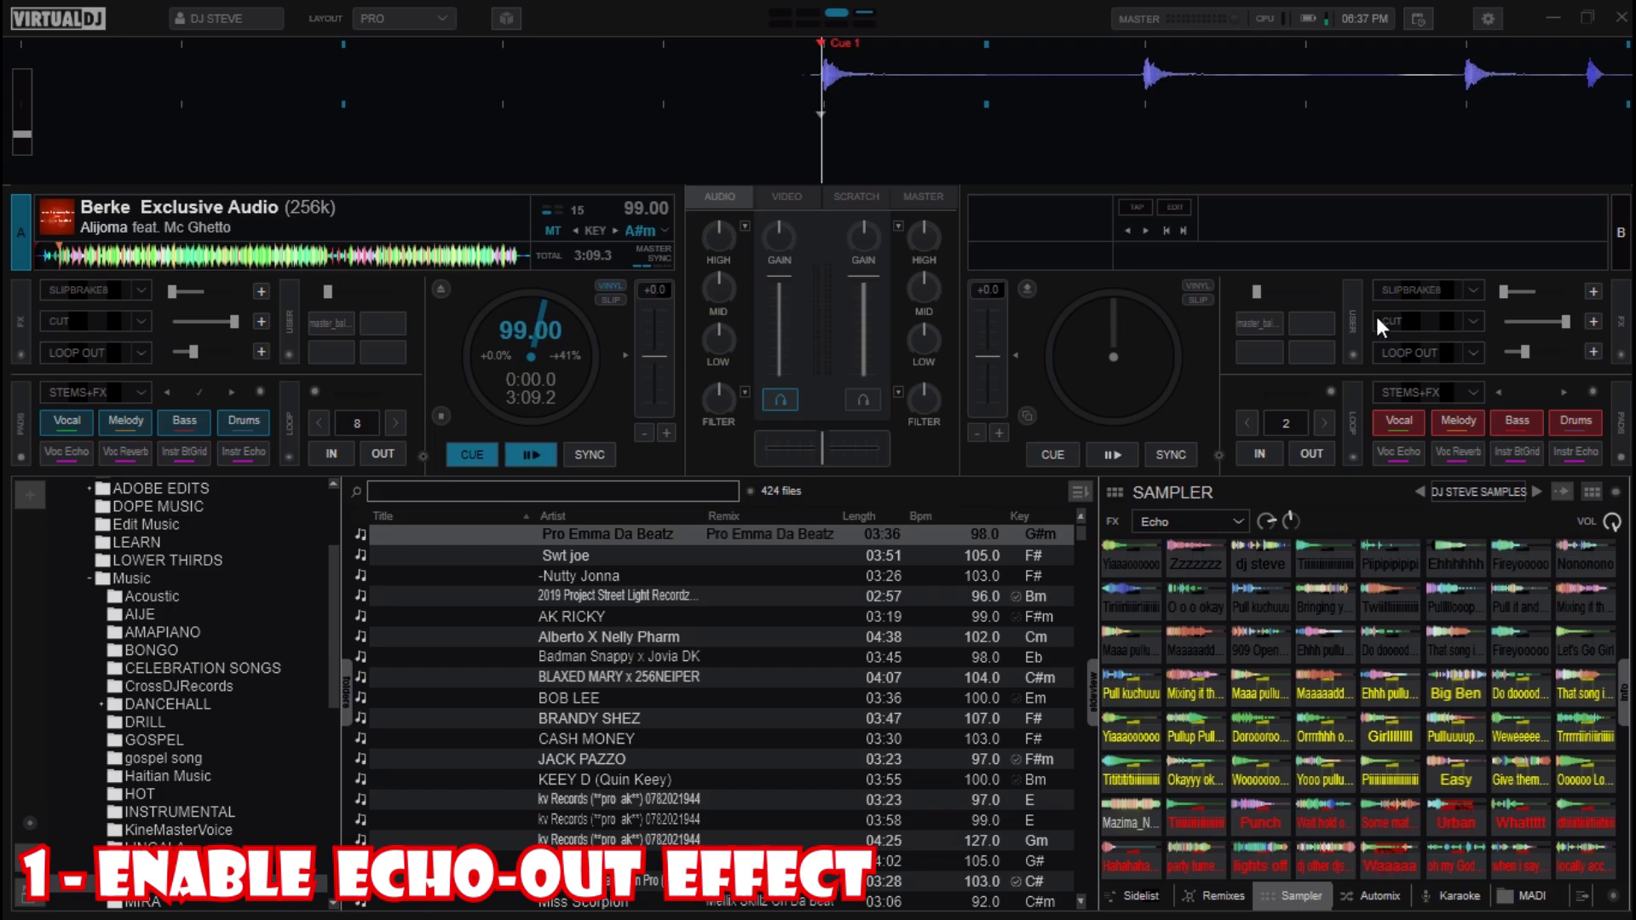
# - Swap deck 1's Cut effect slot for Echo Out from the Deck 1 effects list
pyautogui.click(135, 315)
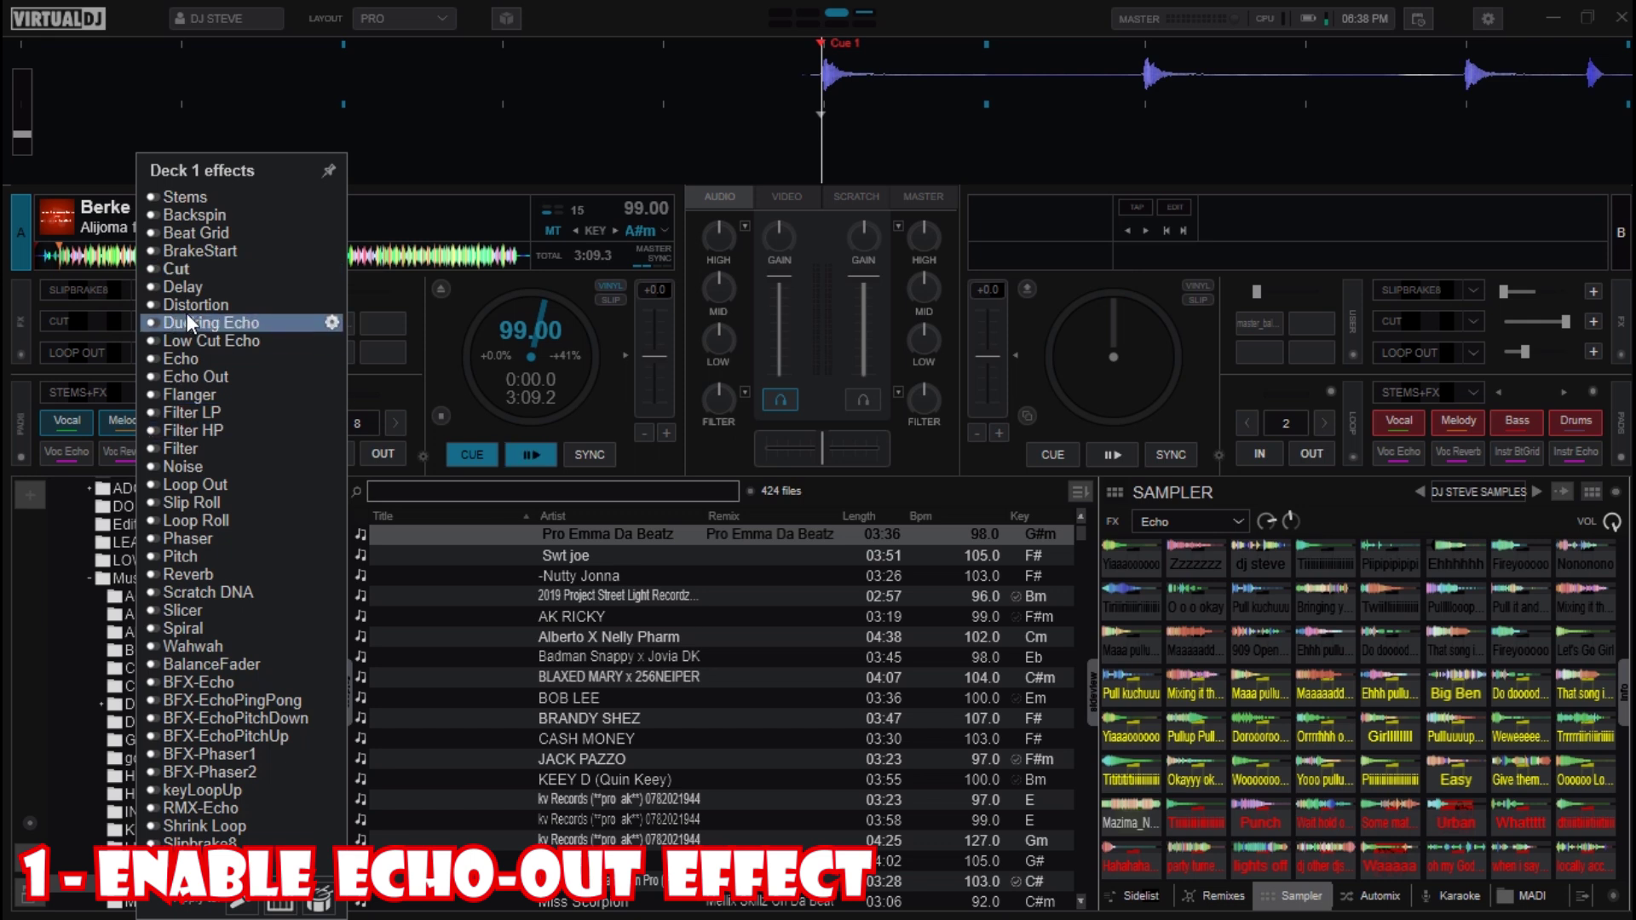
pyautogui.click(220, 376)
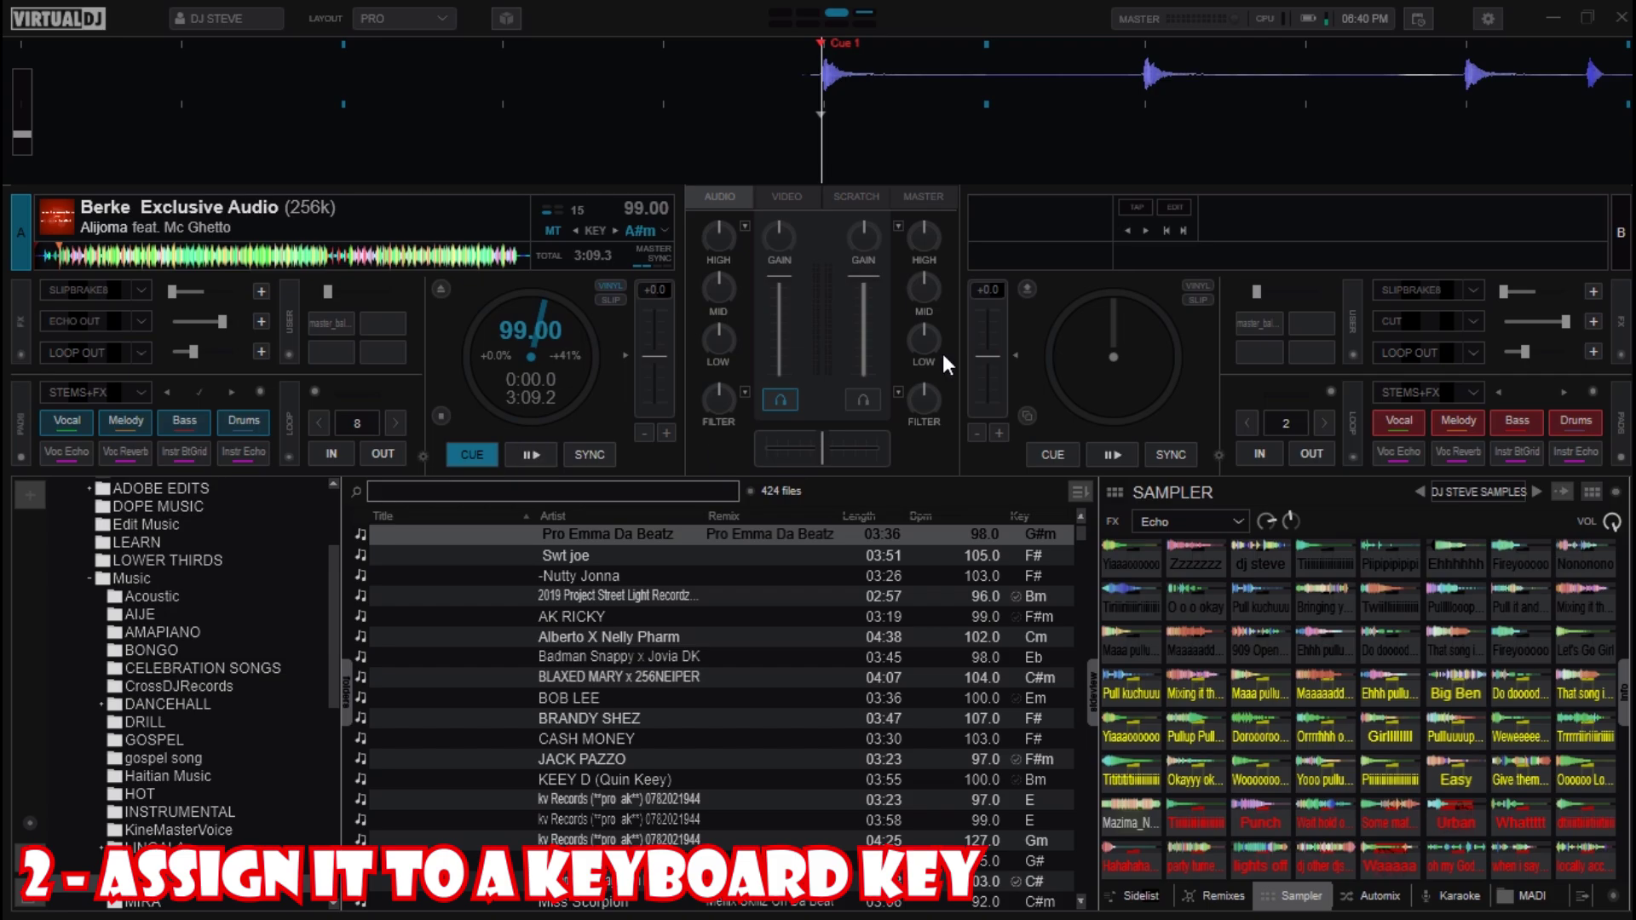
# - Open the Controllers keyboard Advanced editor for the DJ STEVE mapping
pyautogui.click(1486, 19)
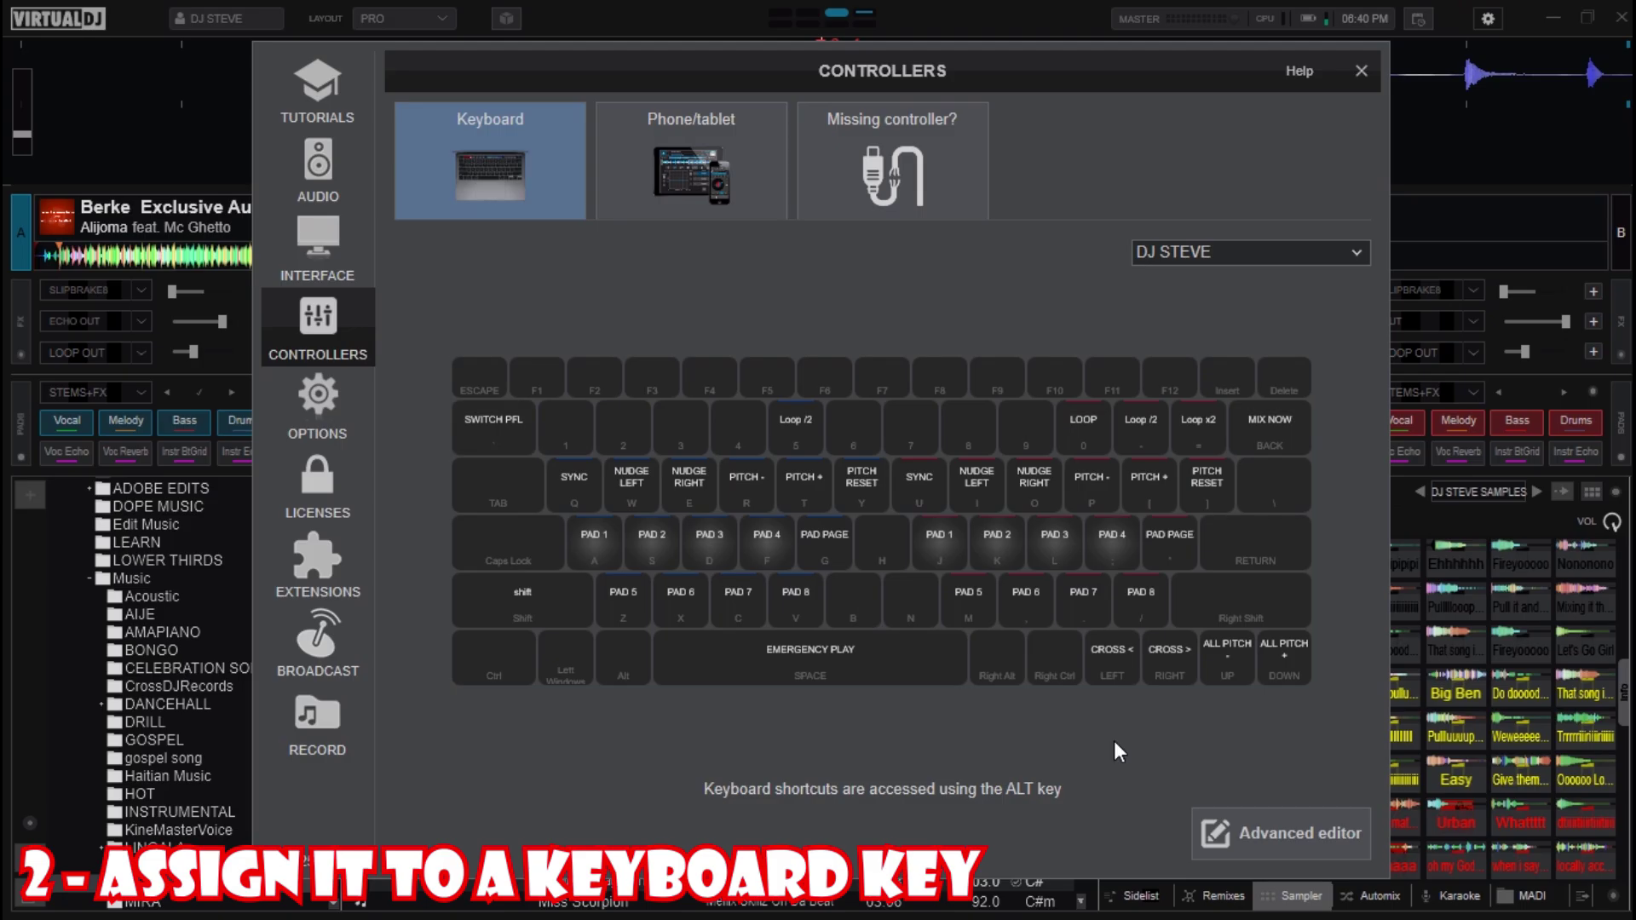
pyautogui.click(1238, 840)
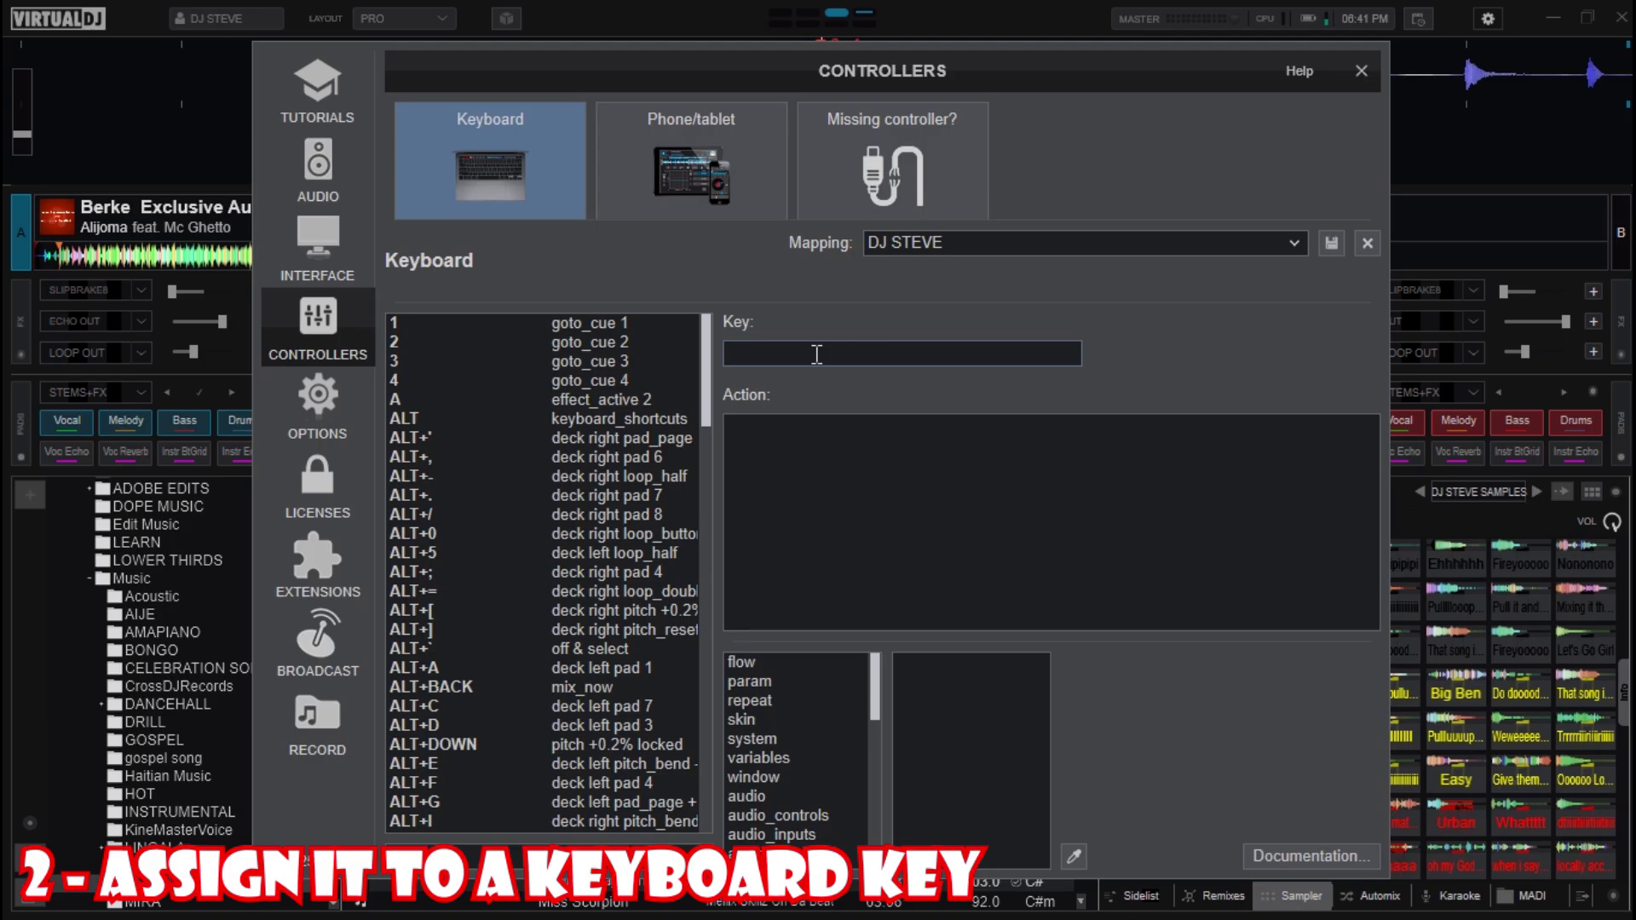
# - Assign key V the action effect_active 'echo out', save the mapping and close settings
pyautogui.press('v')
pyautogui.click(815, 461)
pyautogui.write('effect')
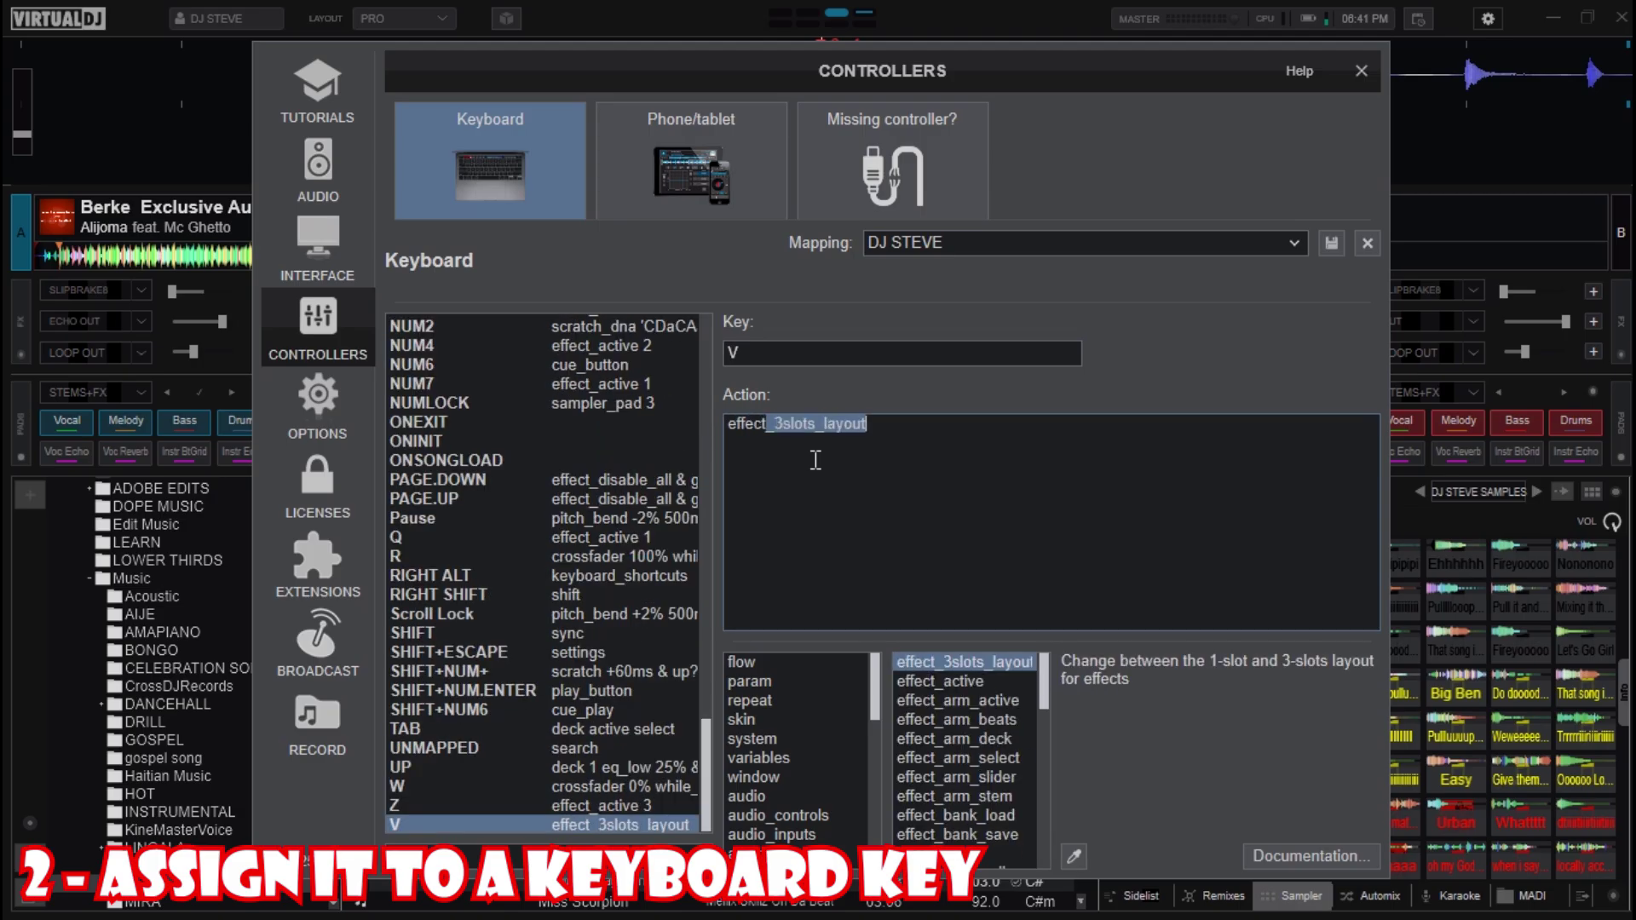
pyautogui.write('_activ')
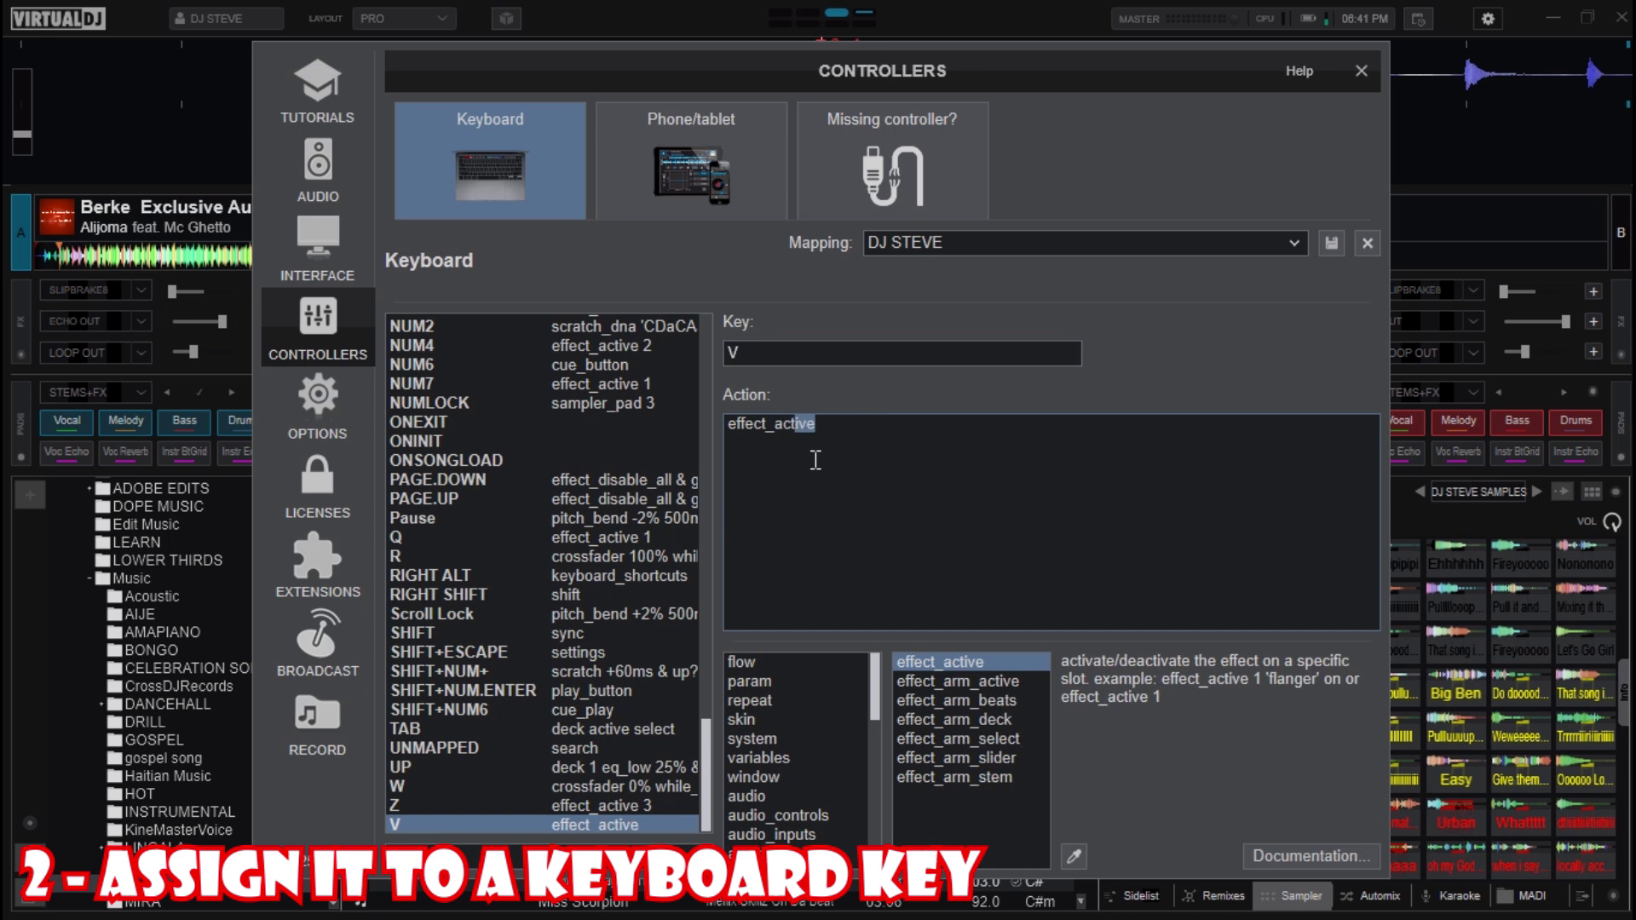
pyautogui.write("e 'e")
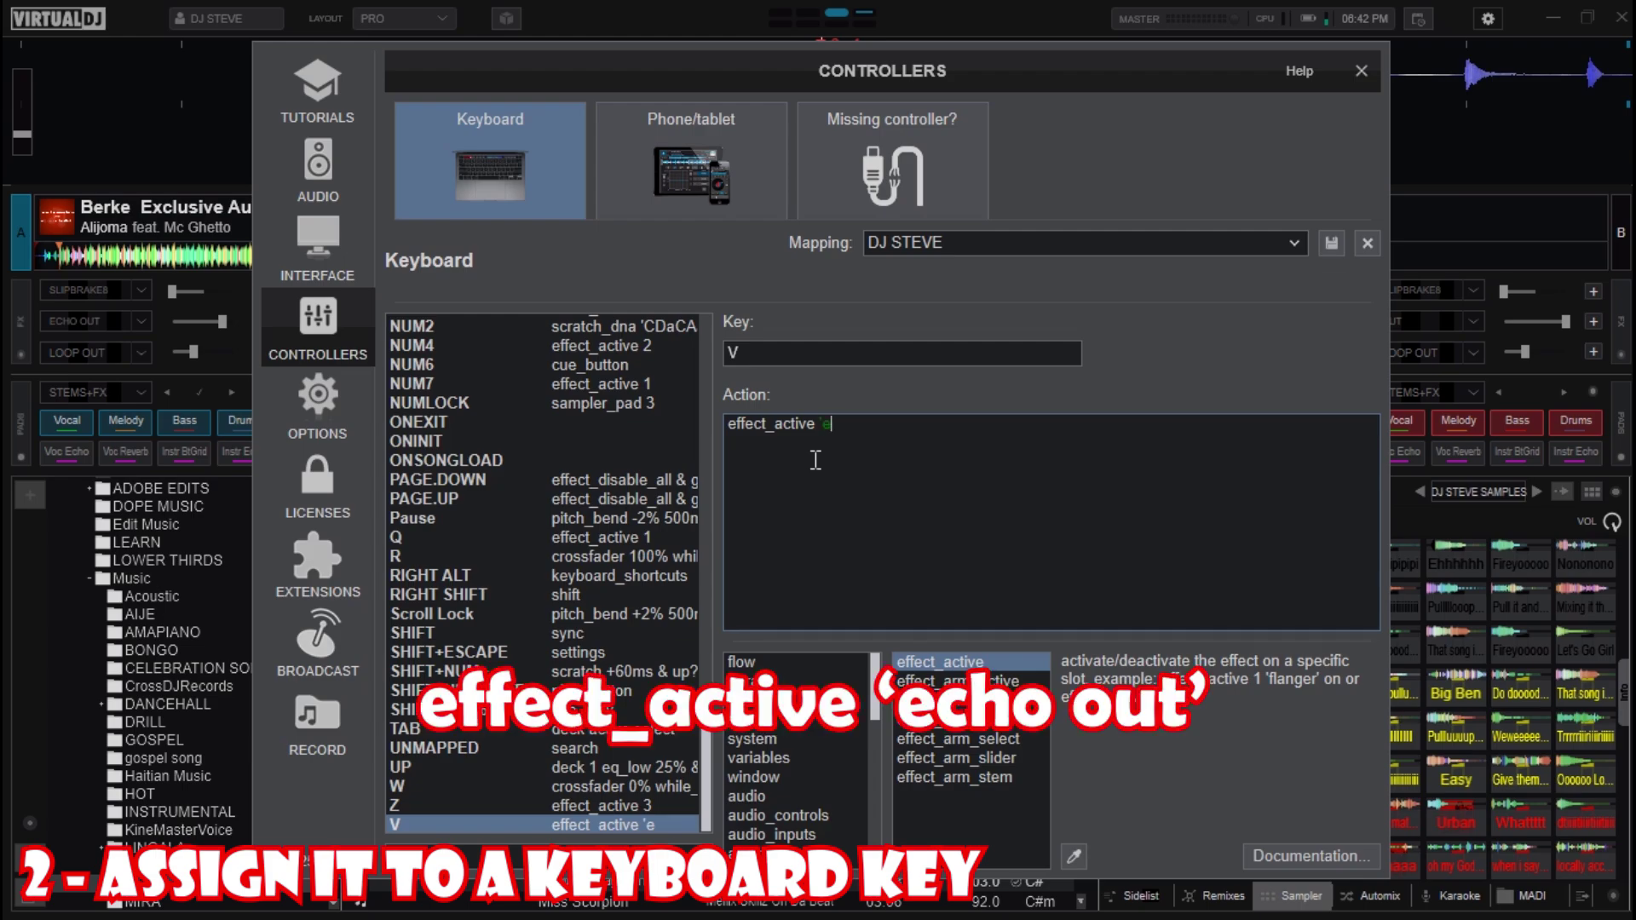
pyautogui.write("cho out'")
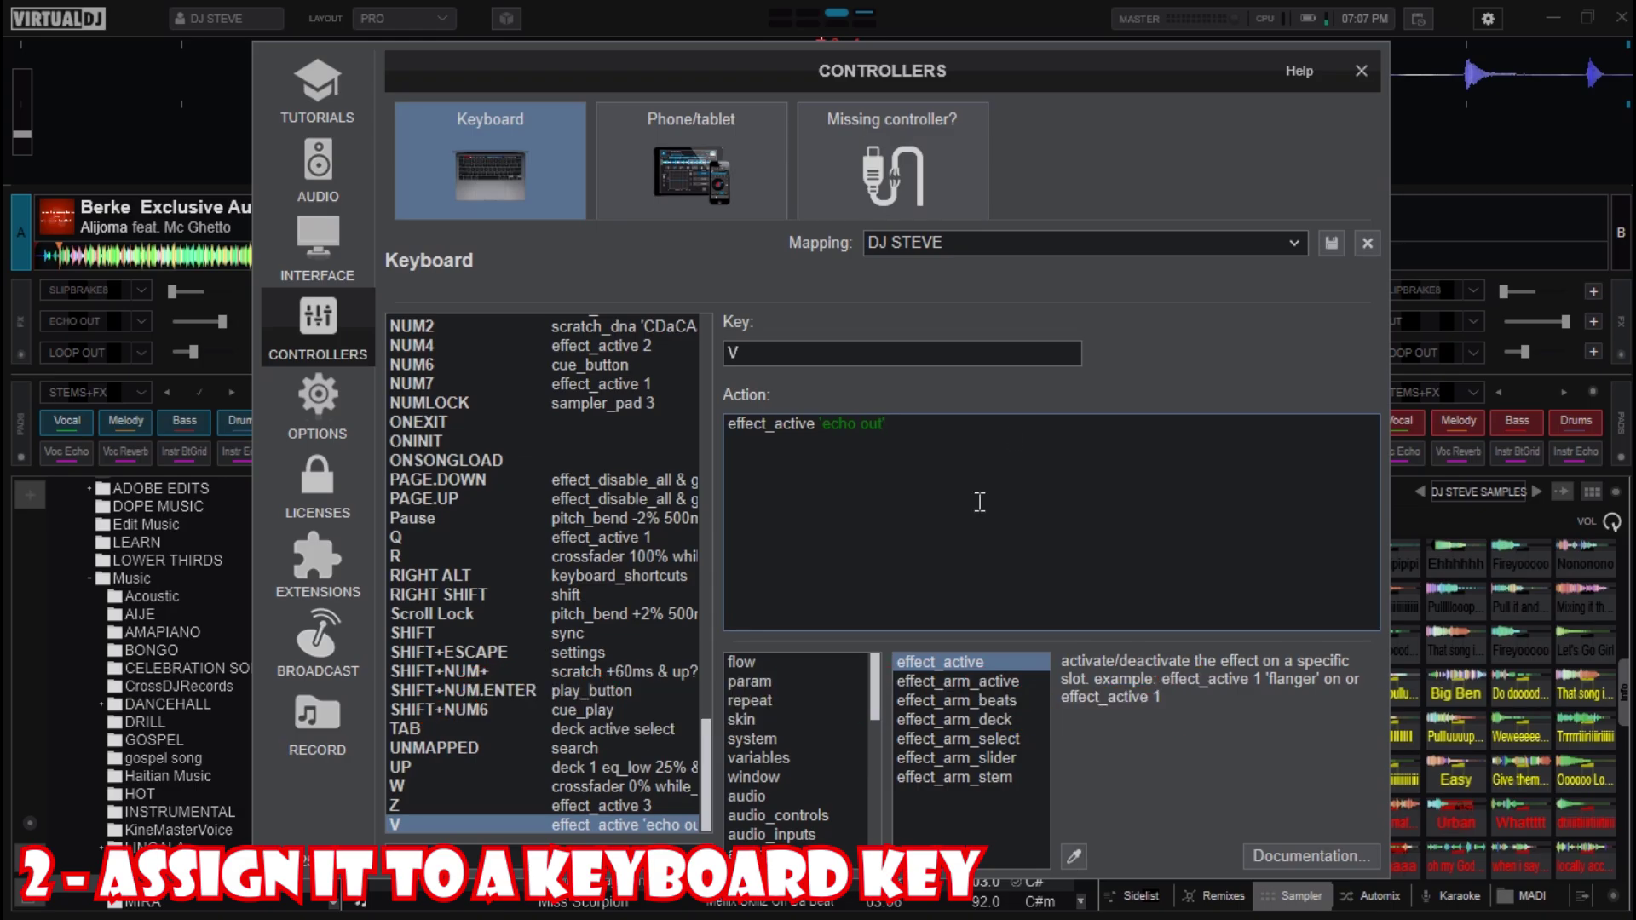
pyautogui.click(1334, 249)
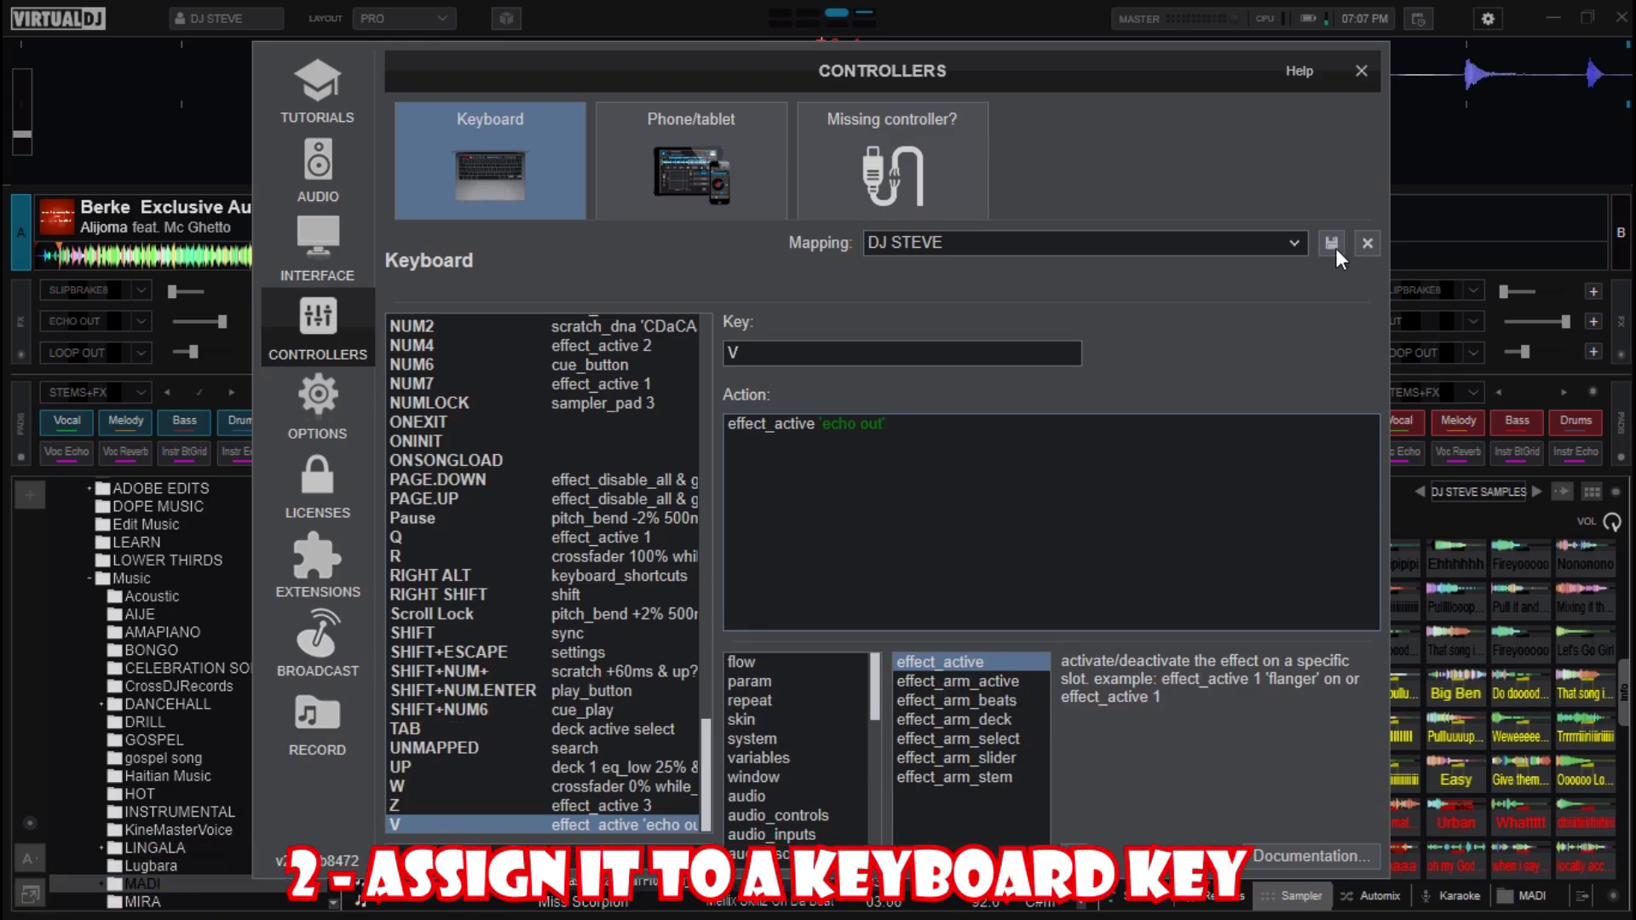
pyautogui.click(1360, 73)
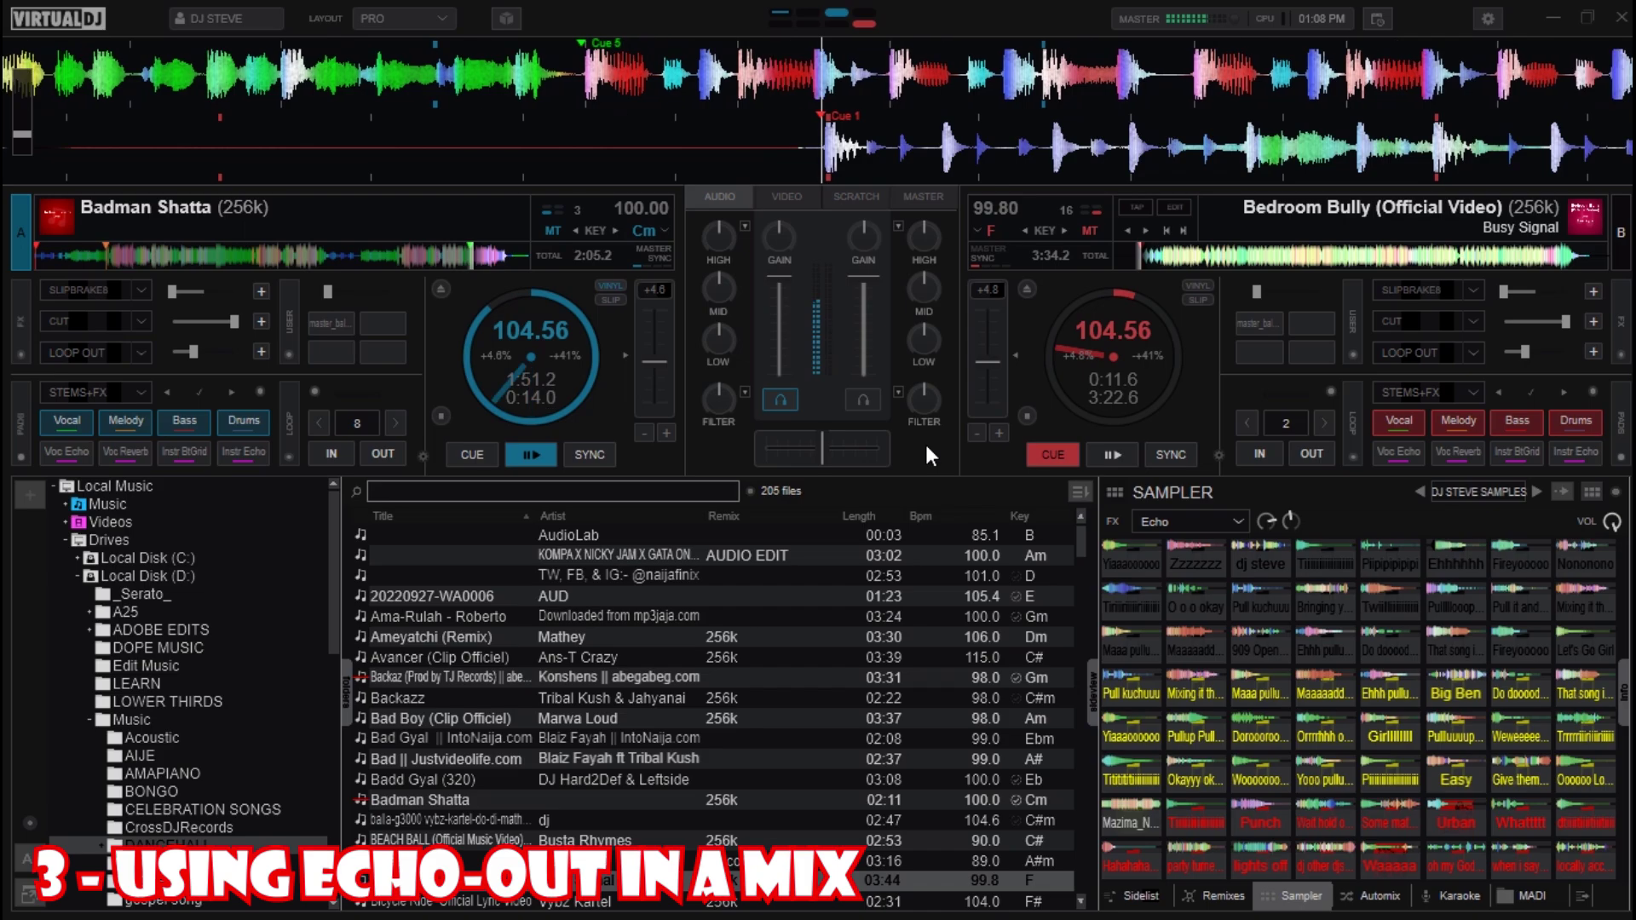
# - Jump deck A to Cue 5 with Q and restart it with Space twice, ending at Cue 5
pyautogui.press('q')
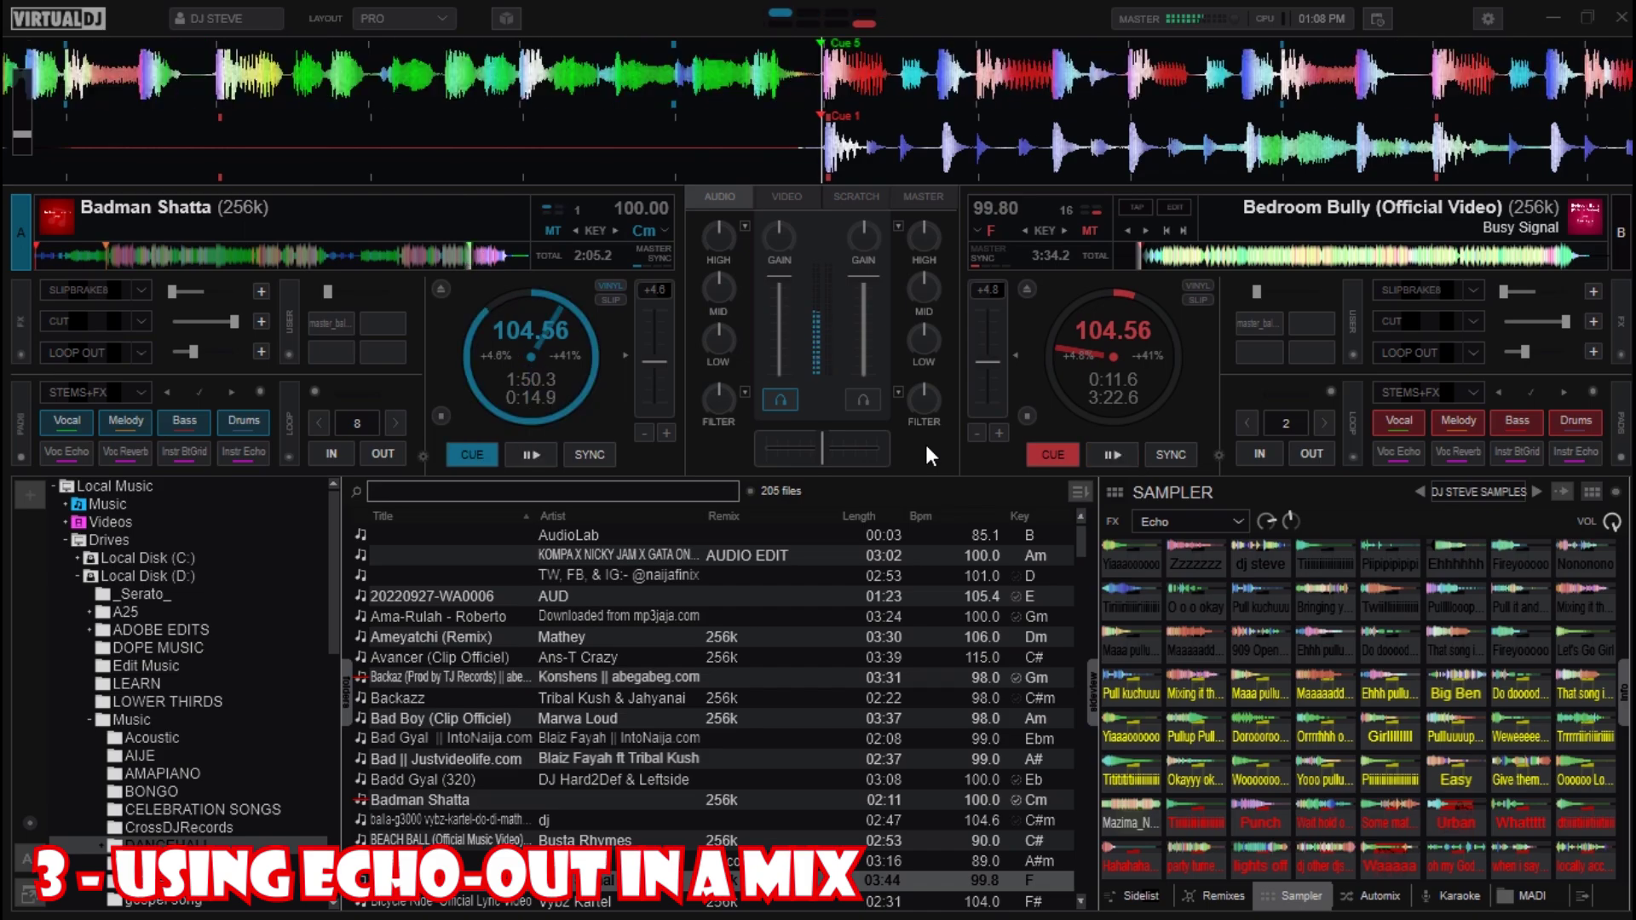
pyautogui.press('space')
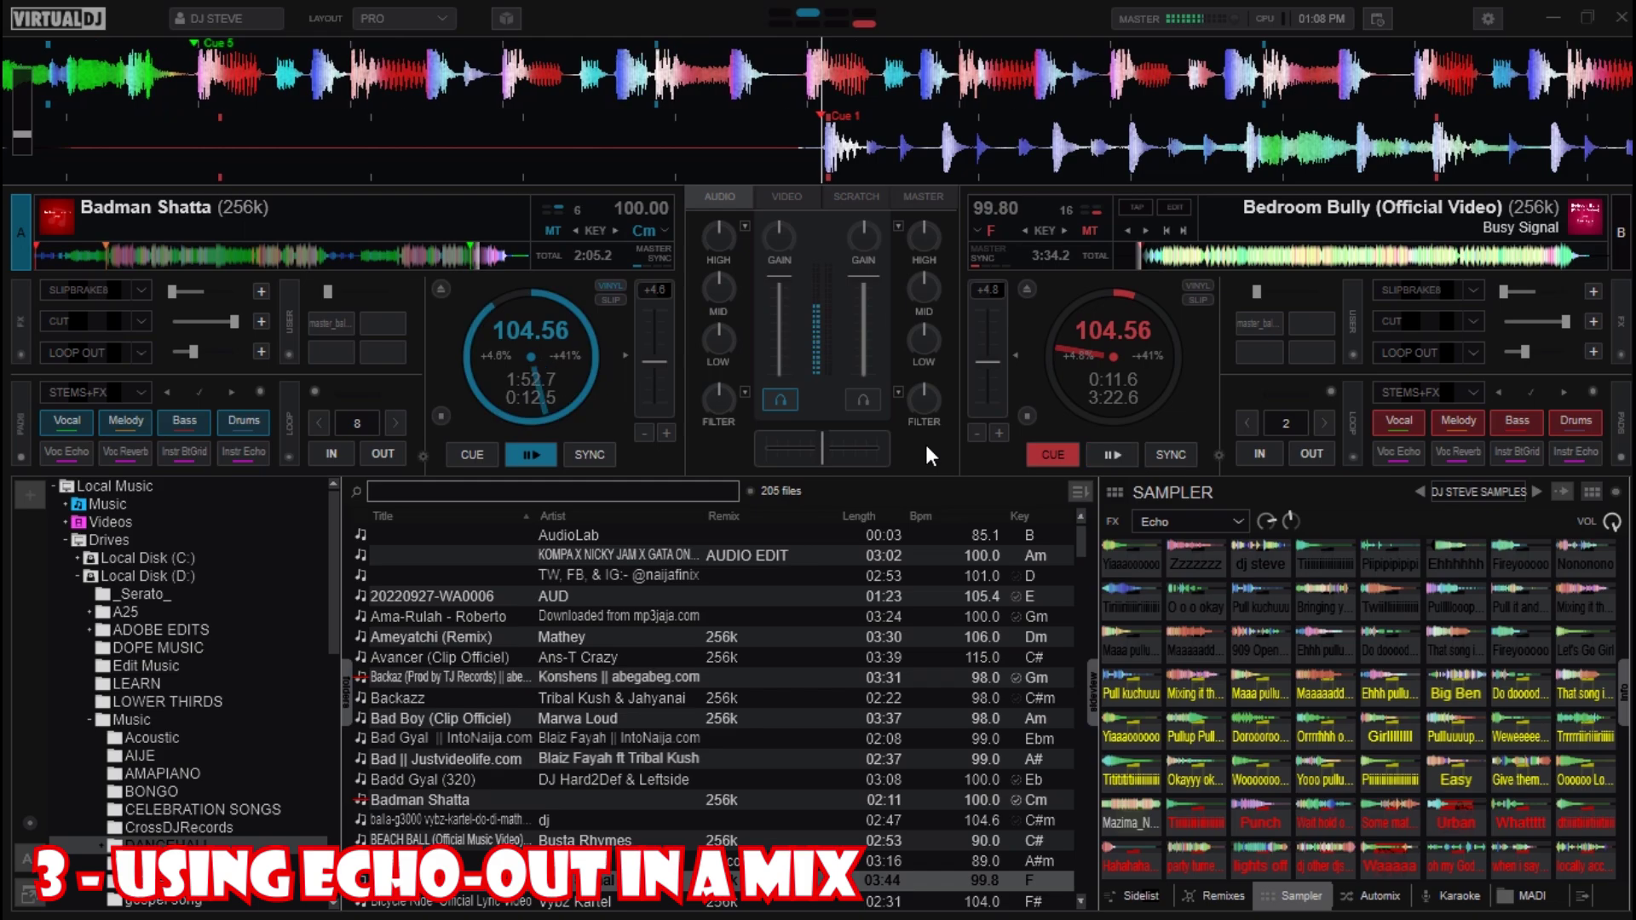
pyautogui.press('q')
pyautogui.press('space')
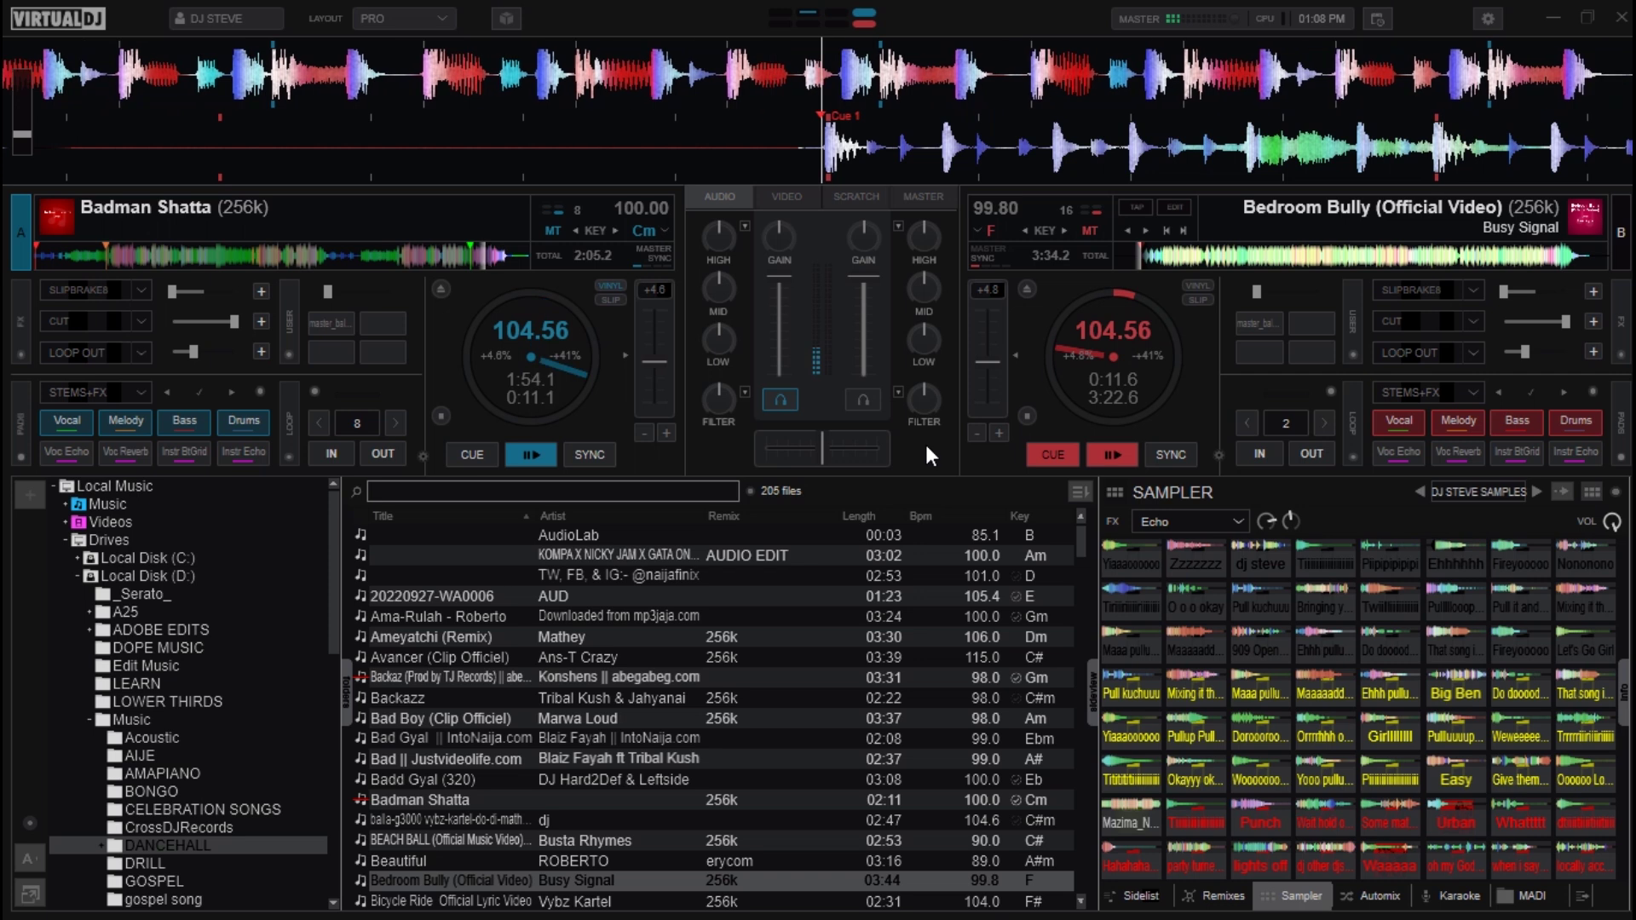
pyautogui.press('q')
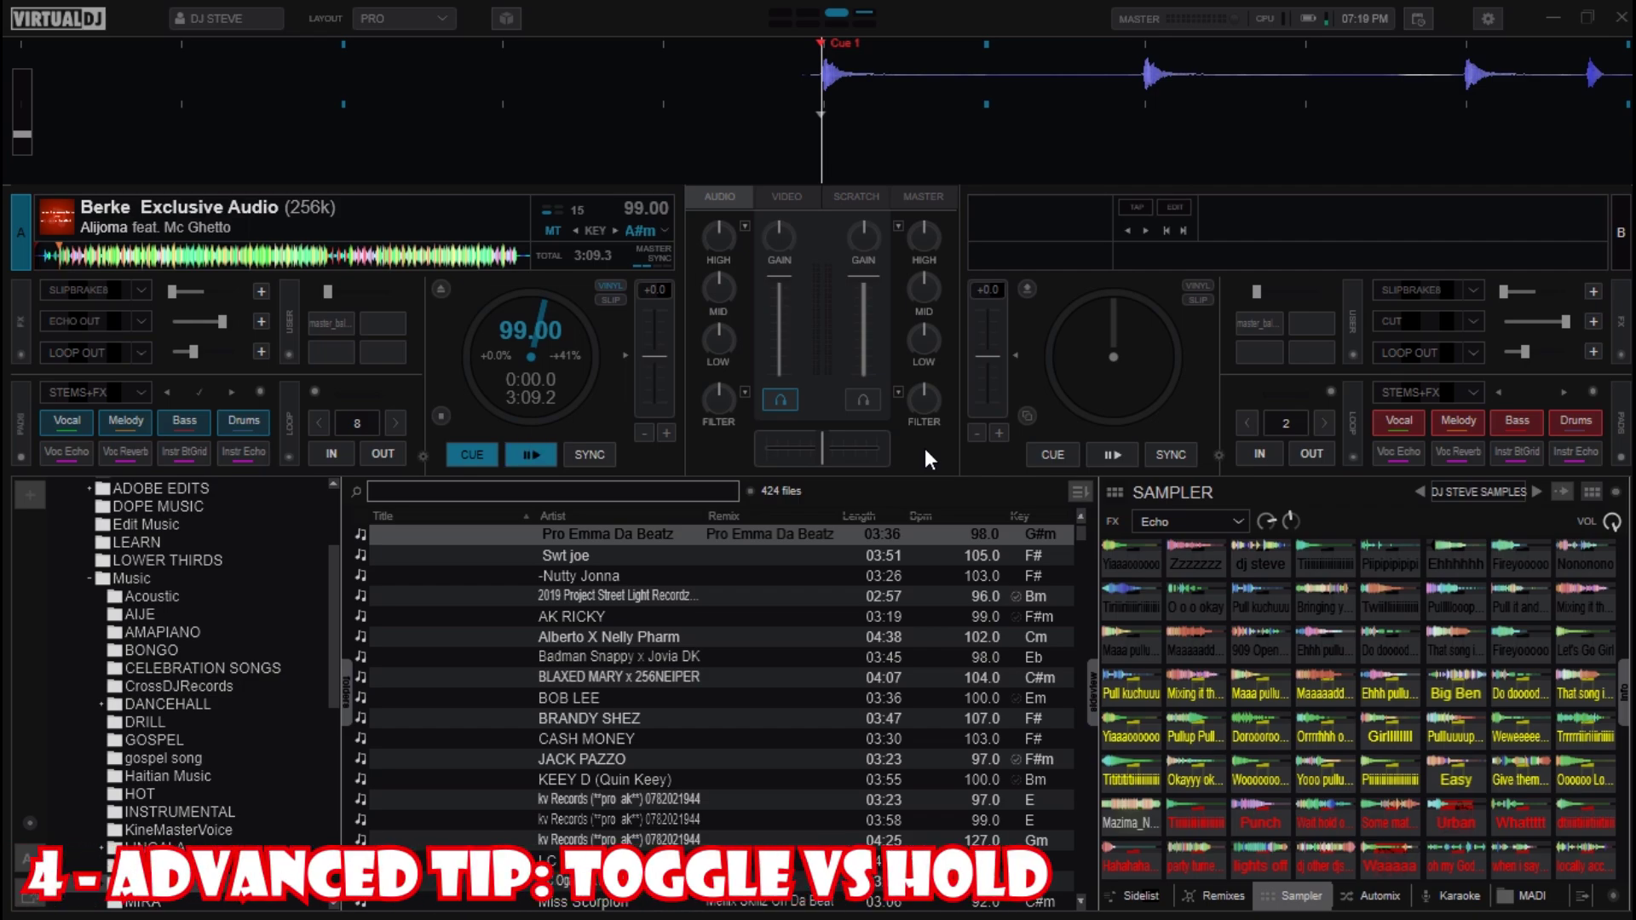
# - Open the keyboard Advanced editor and ready the Key field for a new key
pyautogui.click(1491, 18)
pyautogui.click(1261, 840)
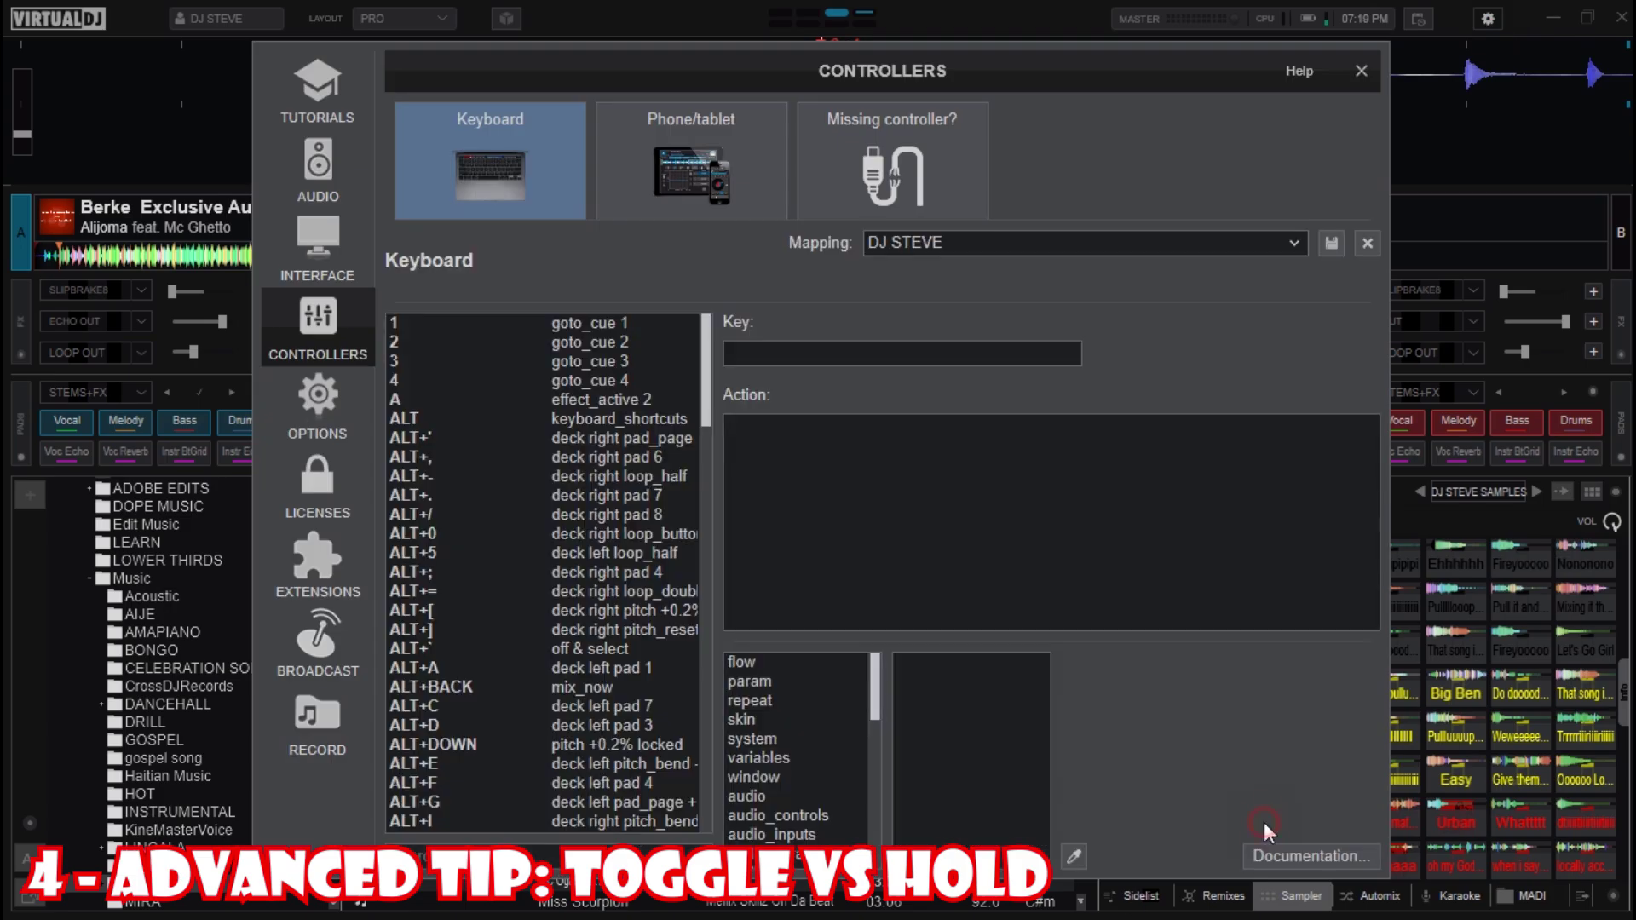
pyautogui.click(786, 361)
# - Map key B to effect_active 'echo out' while_pressed, then close the controller settings
pyautogui.press('b')
pyautogui.click(889, 439)
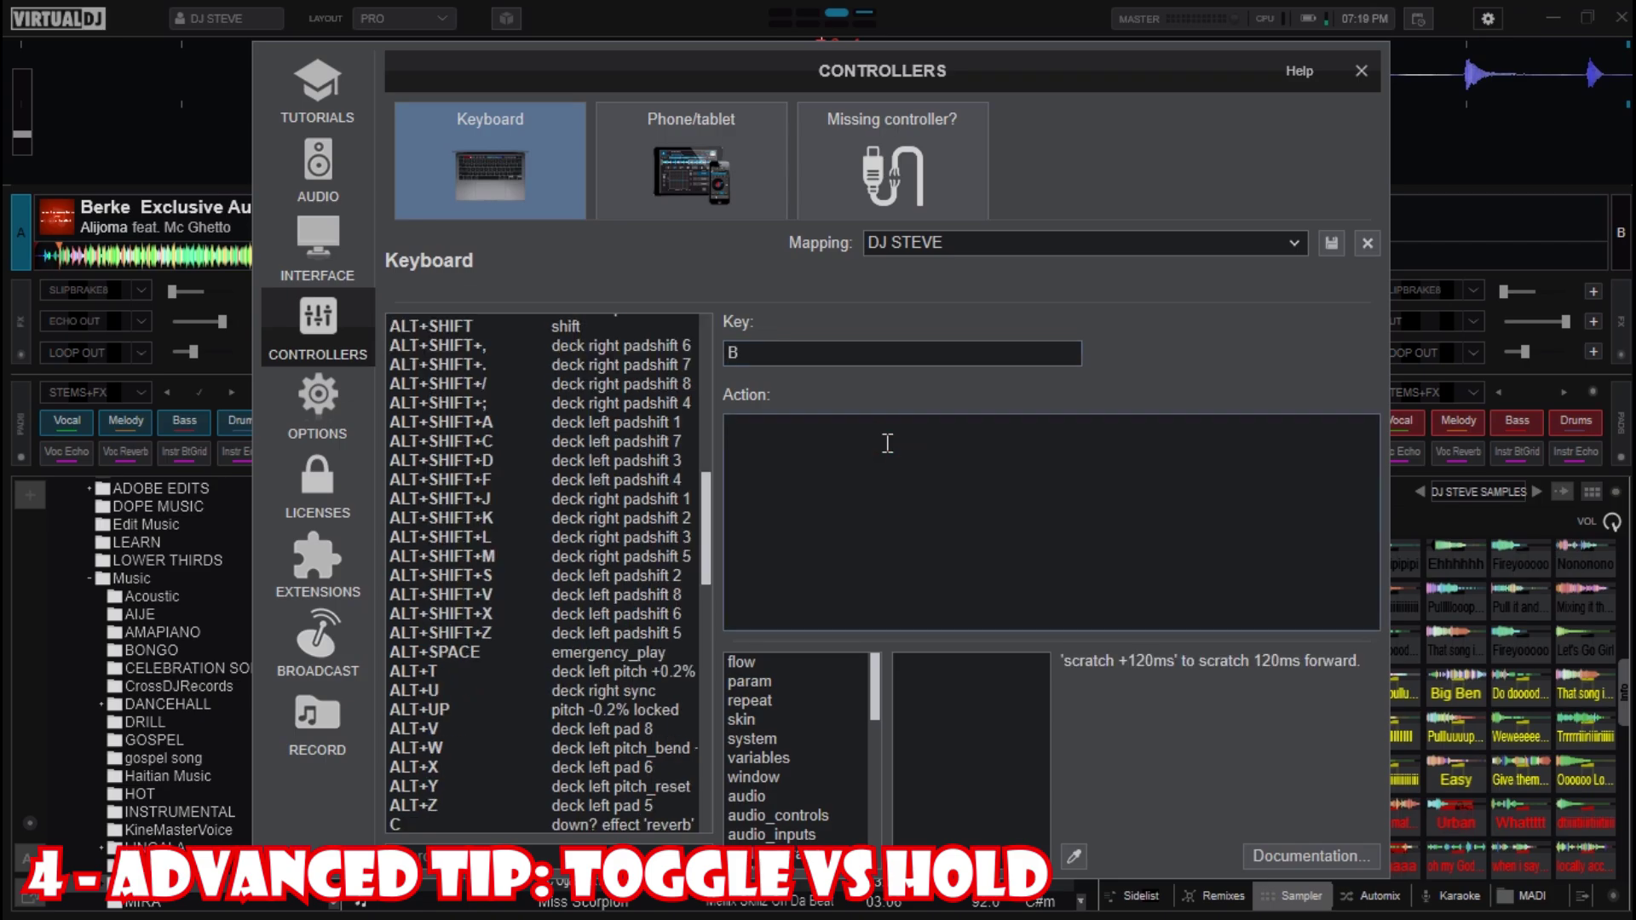
pyautogui.write('effe')
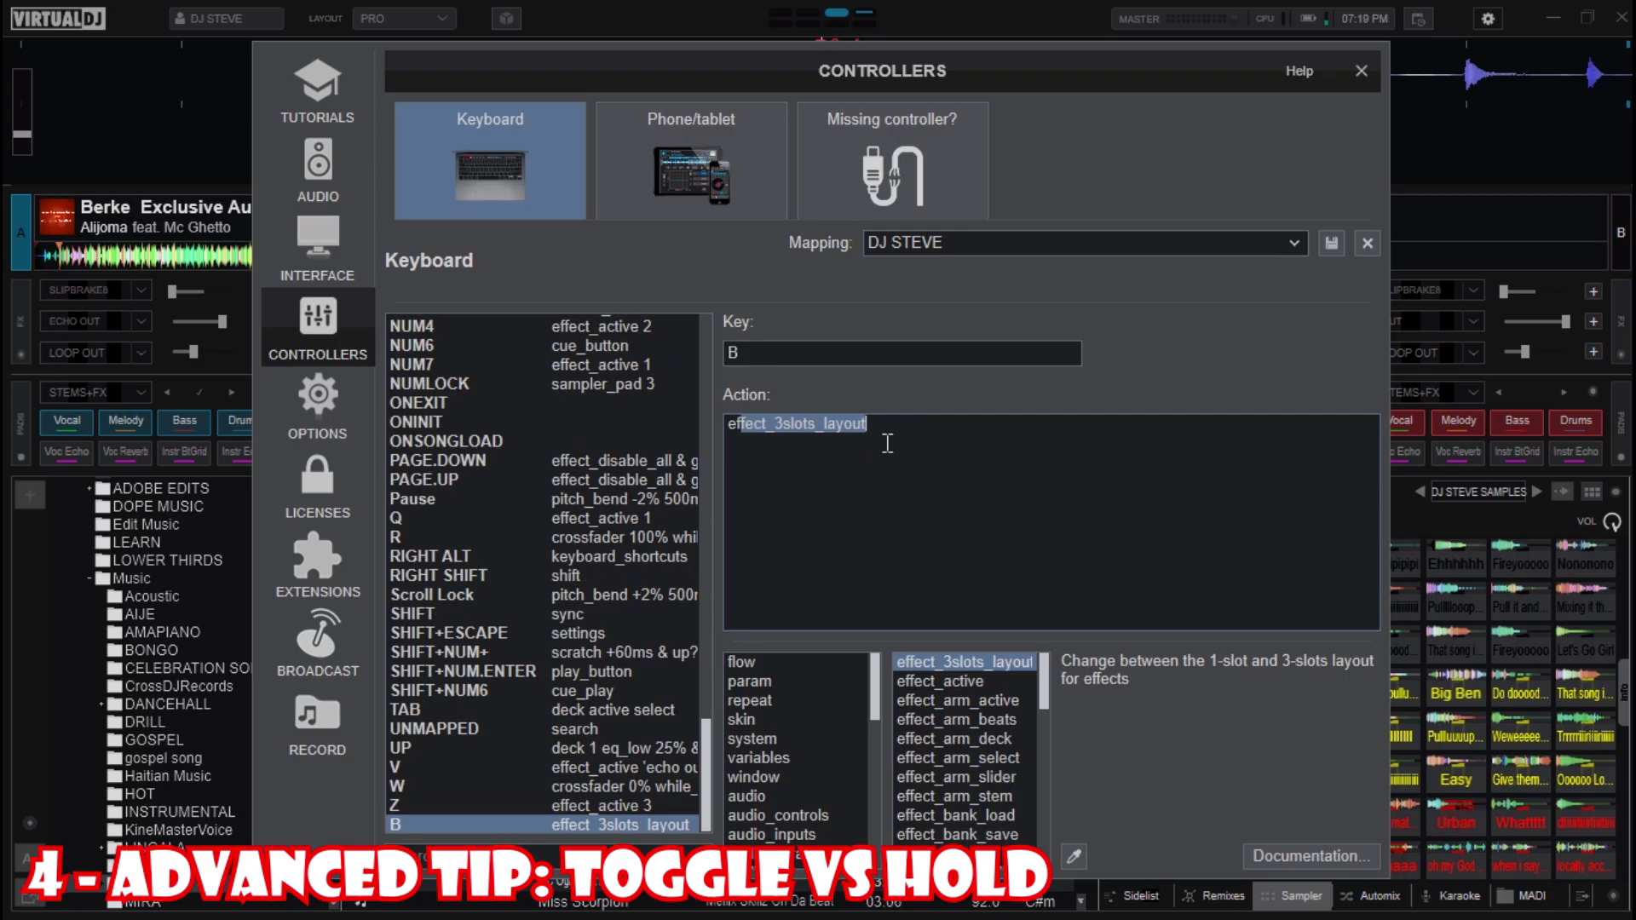
pyautogui.write('ct_act')
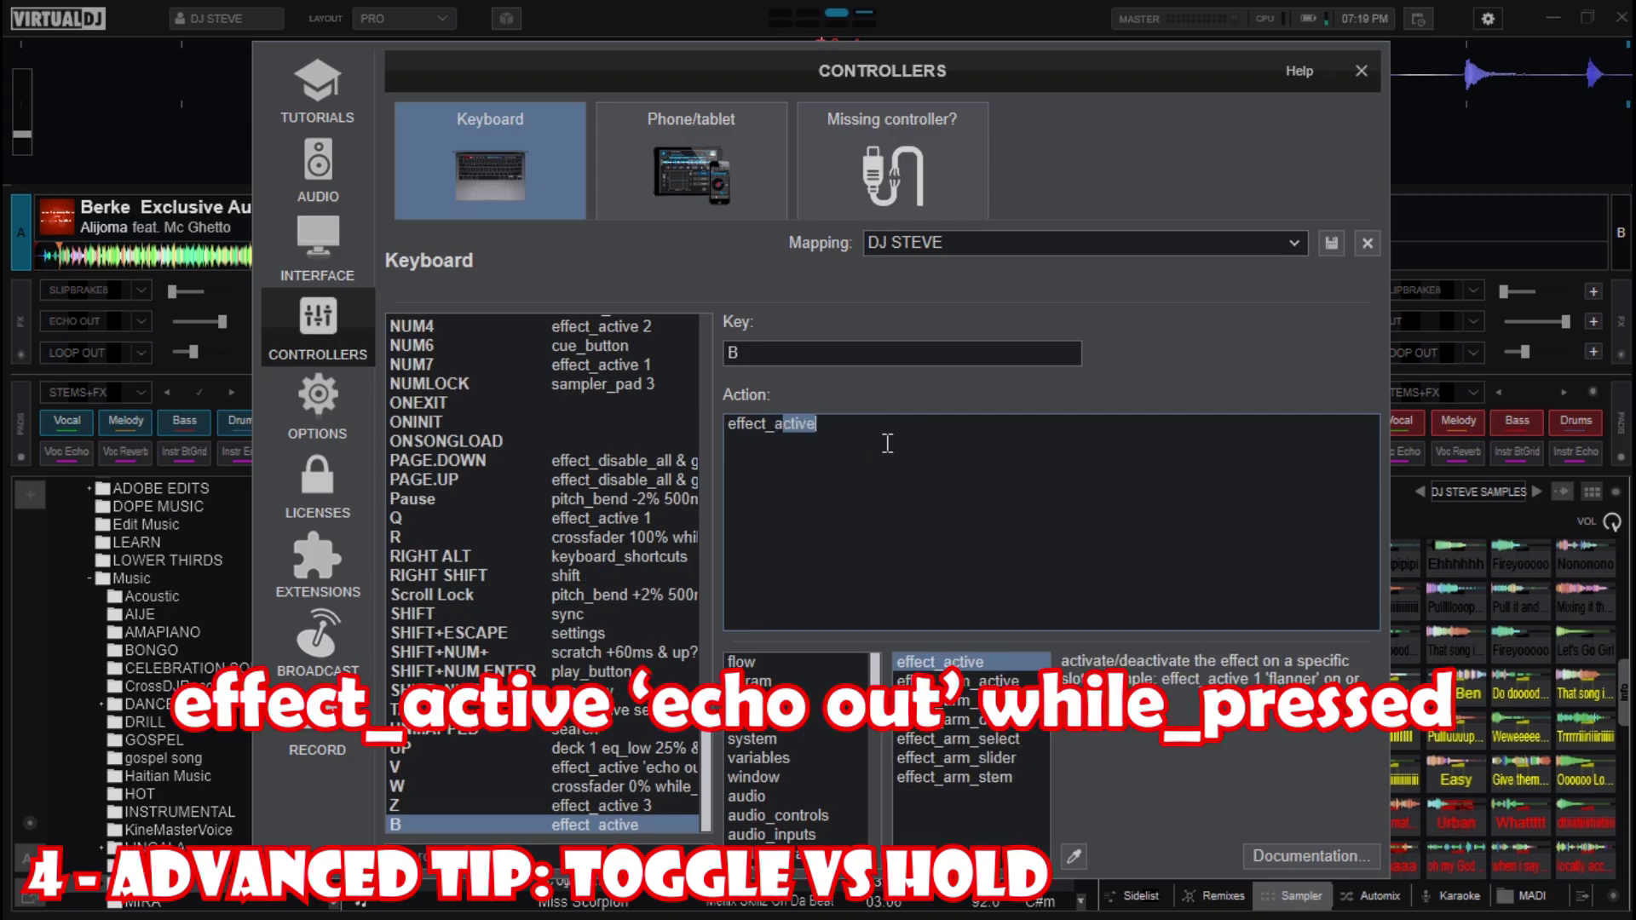
pyautogui.write('ive')
pyautogui.write("'echo oput")
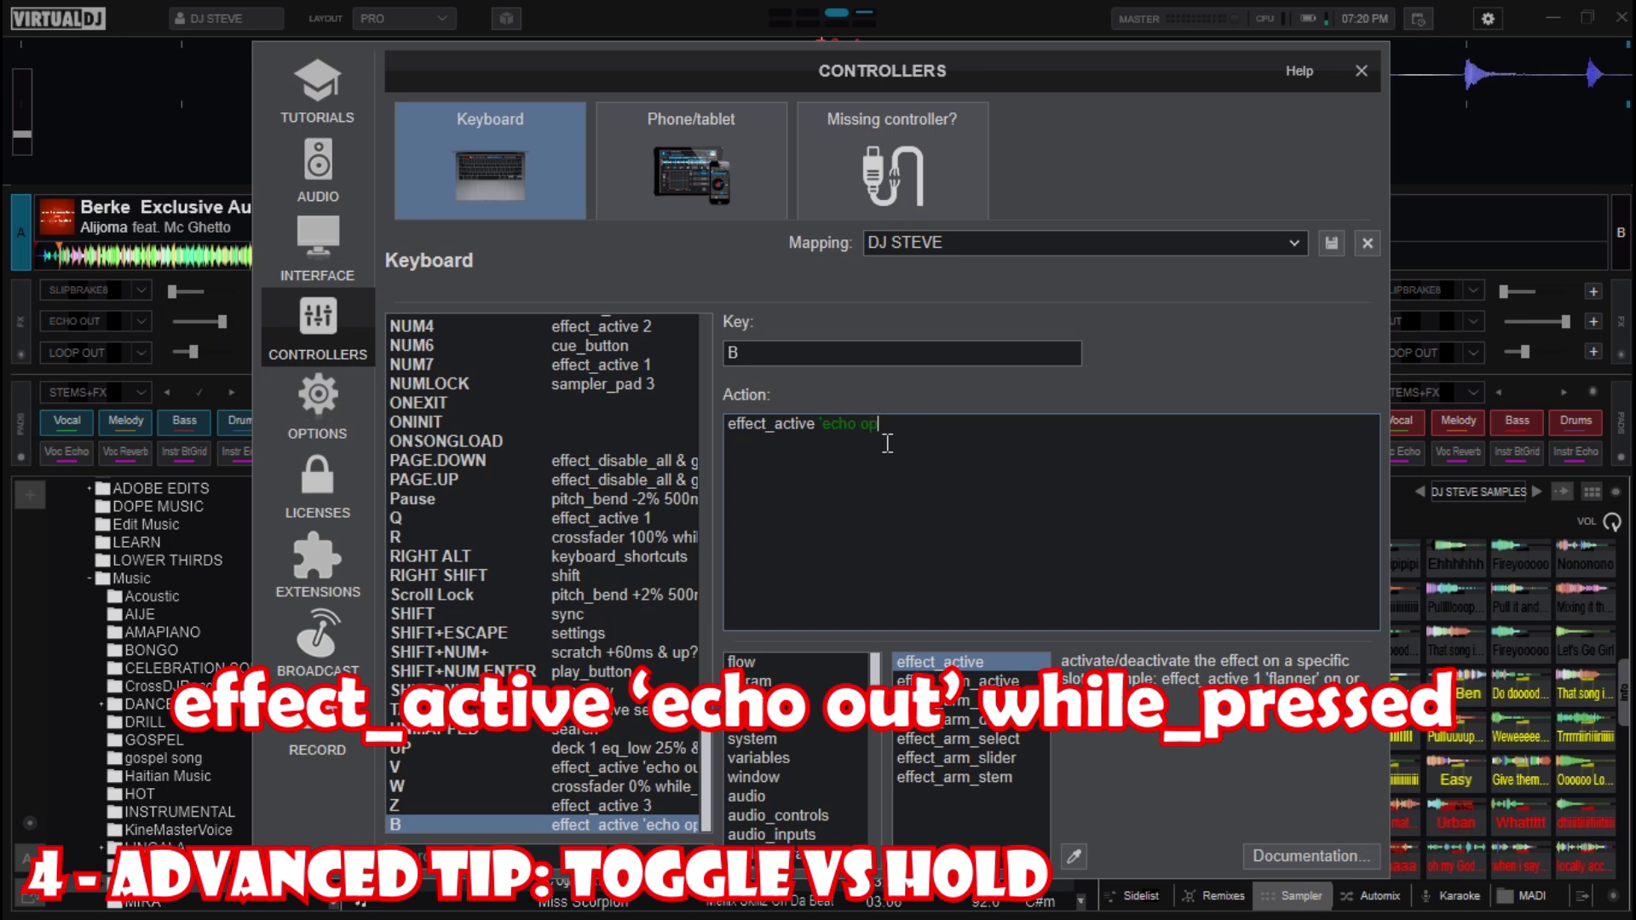
pyautogui.press('BackSpace')
pyautogui.press('BackSpace')
pyautogui.press('BackSpace')
pyautogui.write("ut' while_pressed")
pyautogui.click(1360, 72)
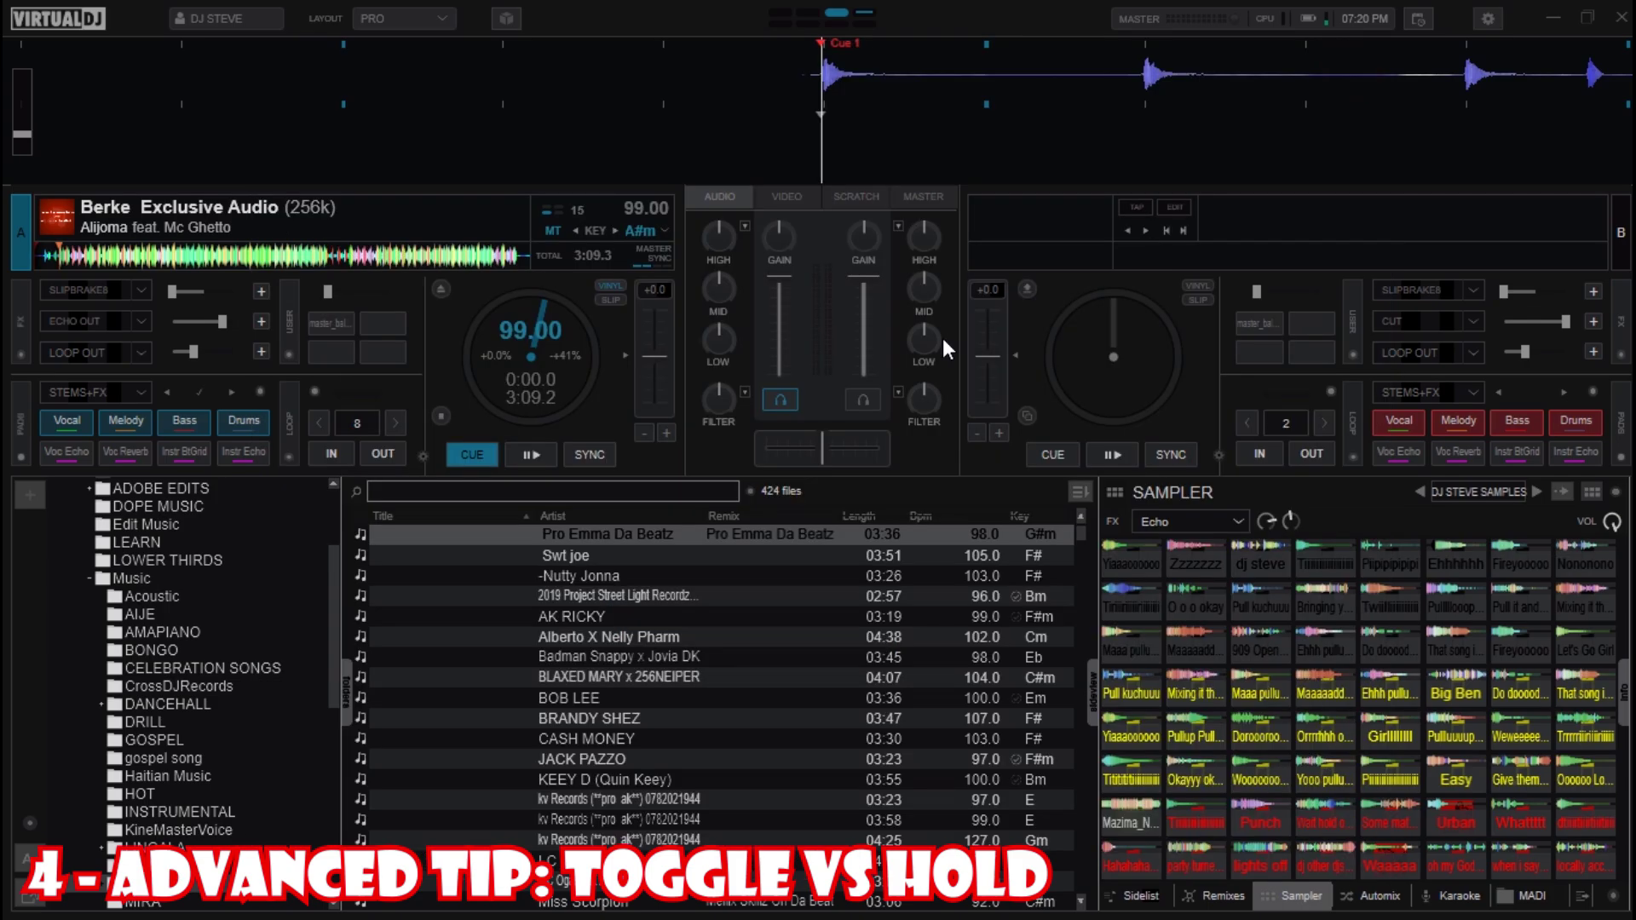